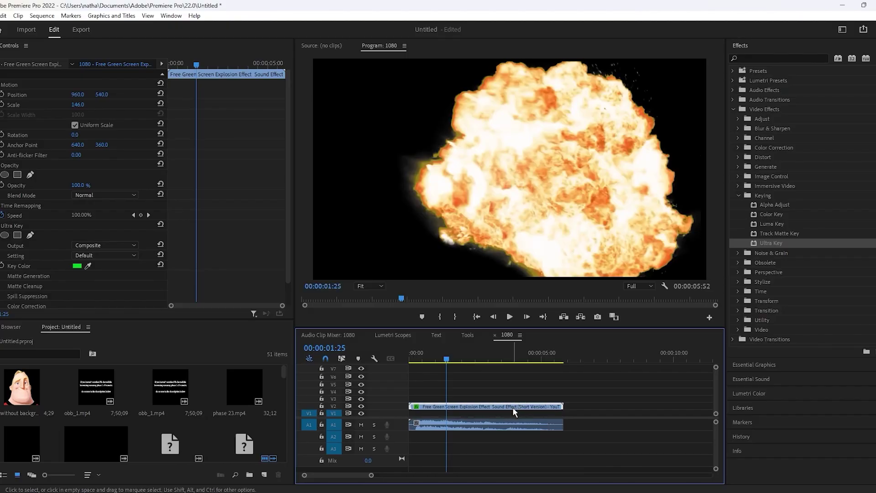
Apply Gaussian Blur to the V2 explosion copy and raise Blurriness to 500.
left_click(568, 359)
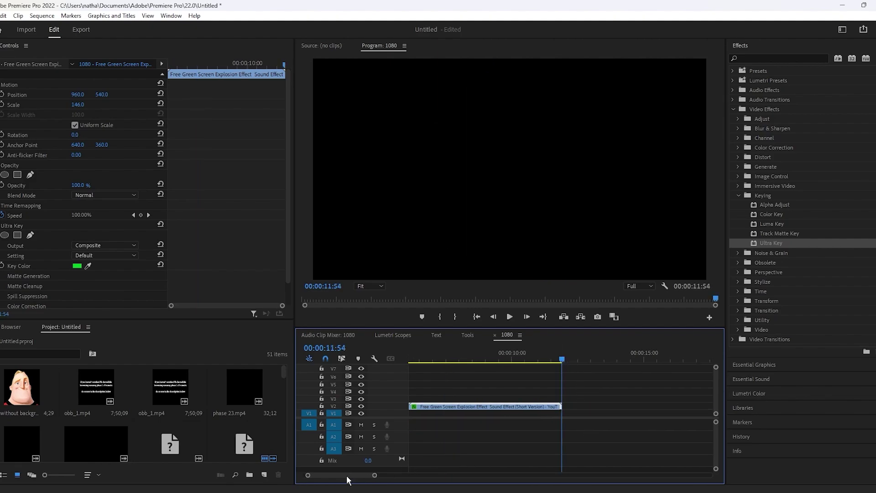
left_click(487, 359)
left_click(740, 129)
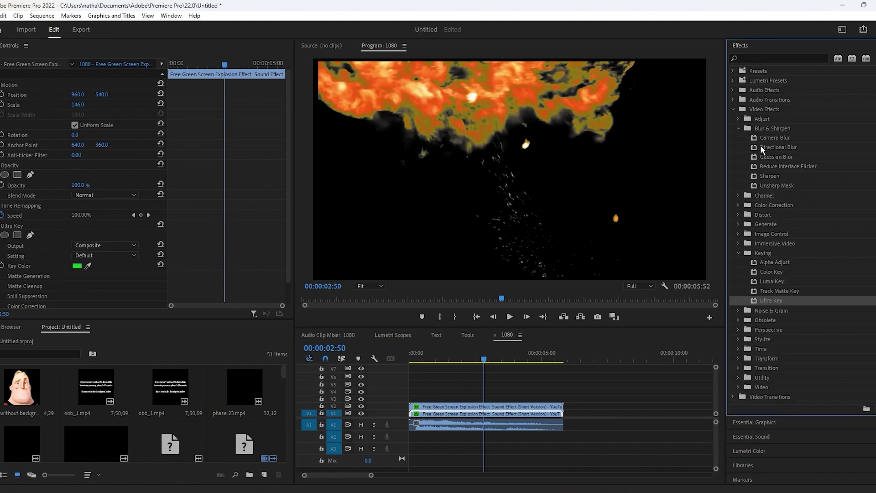
left_click_drag(768, 157, 508, 409)
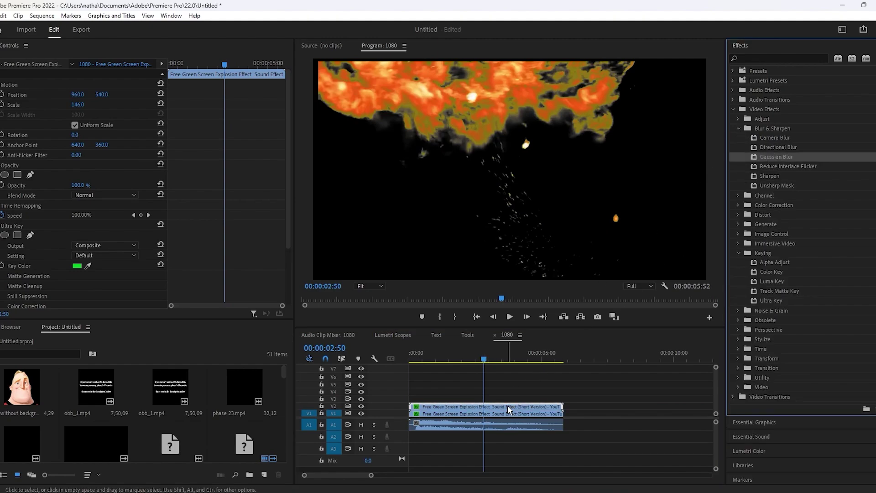
left_click(246, 246)
scroll(89, 205, "down", 3)
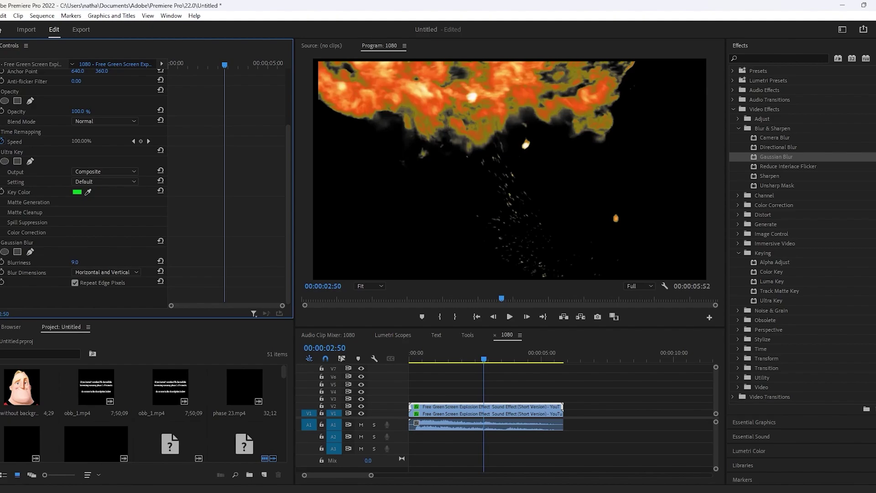
left_click_drag(74, 263, 164, 262)
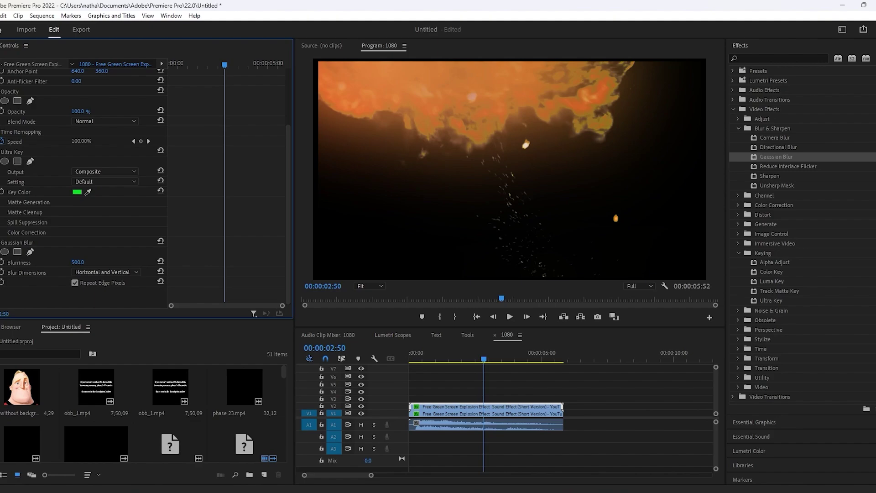
left_click(532, 393)
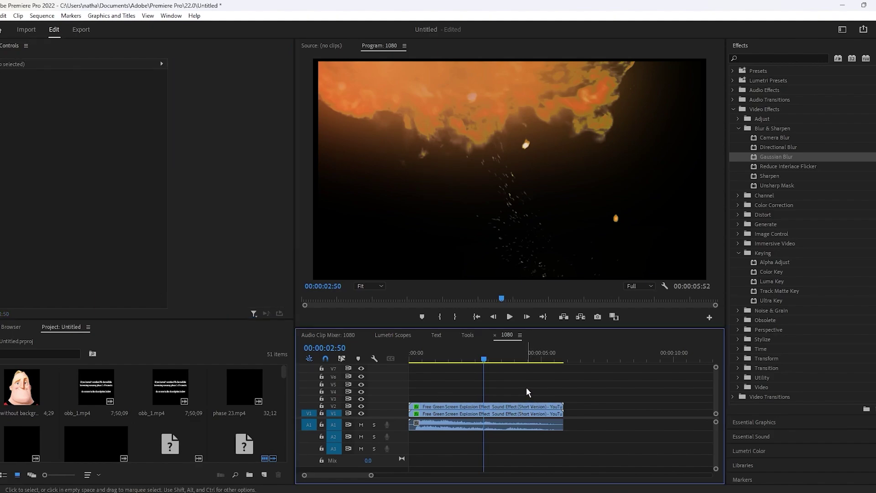
Set the blurred V2 copy's Opacity blend mode to Screen and preview from the start.
left_click(486, 407)
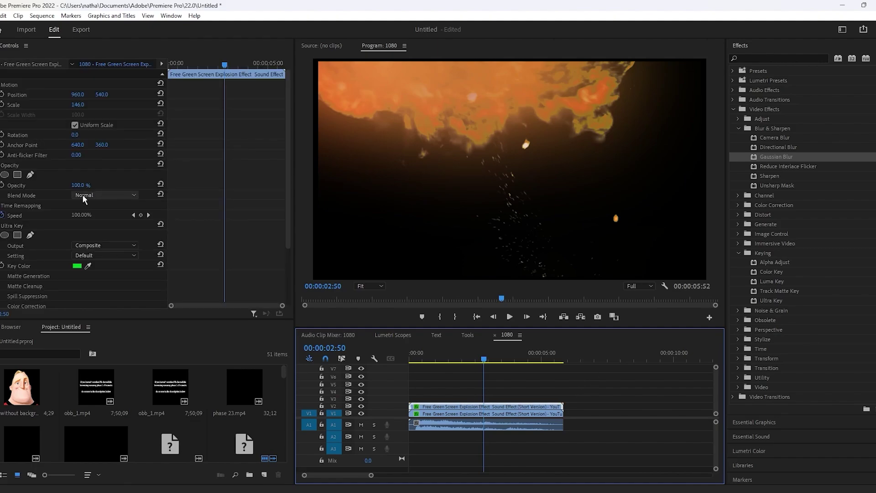
left_click(84, 196)
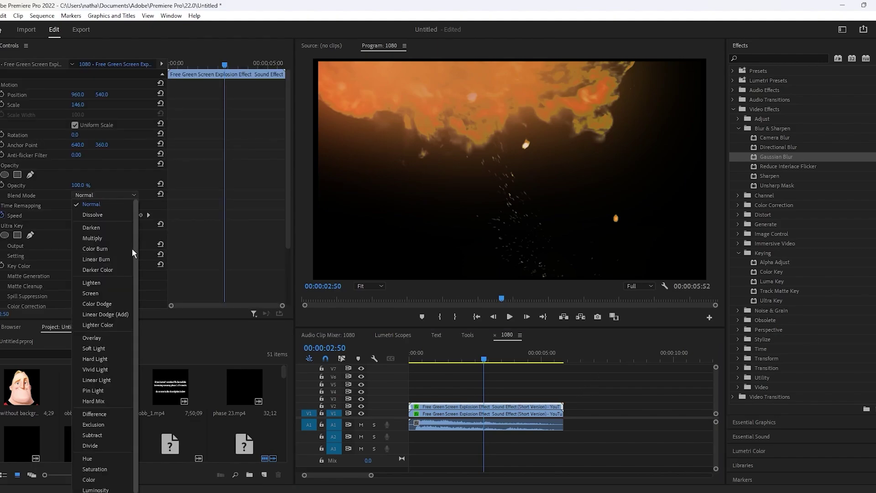
left_click(99, 294)
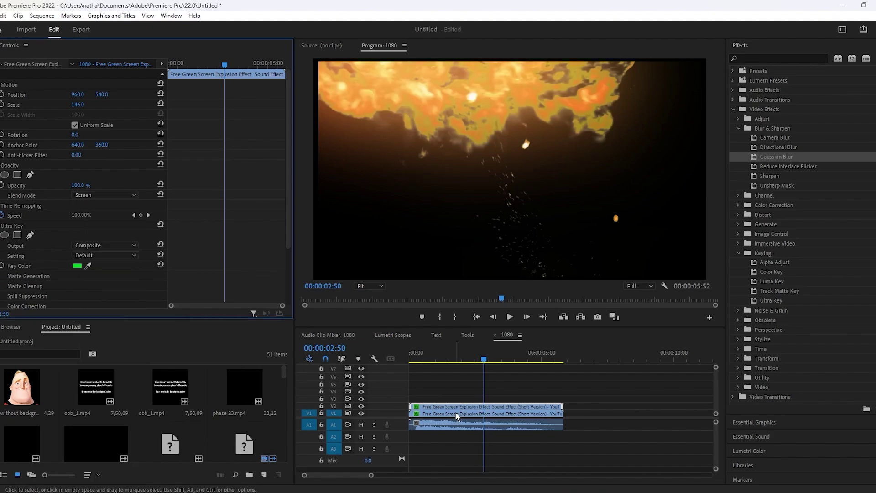
left_click(113, 196)
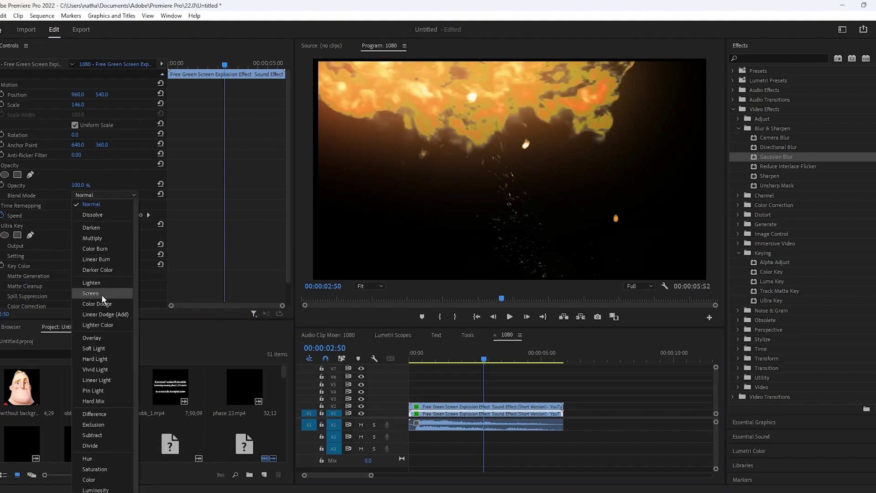
left_click(104, 302)
left_click_drag(459, 354, 384, 356)
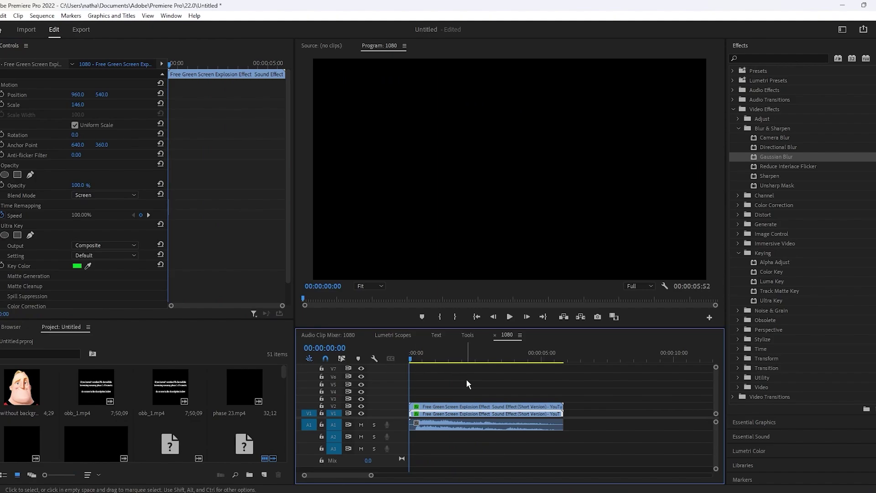
key("space")
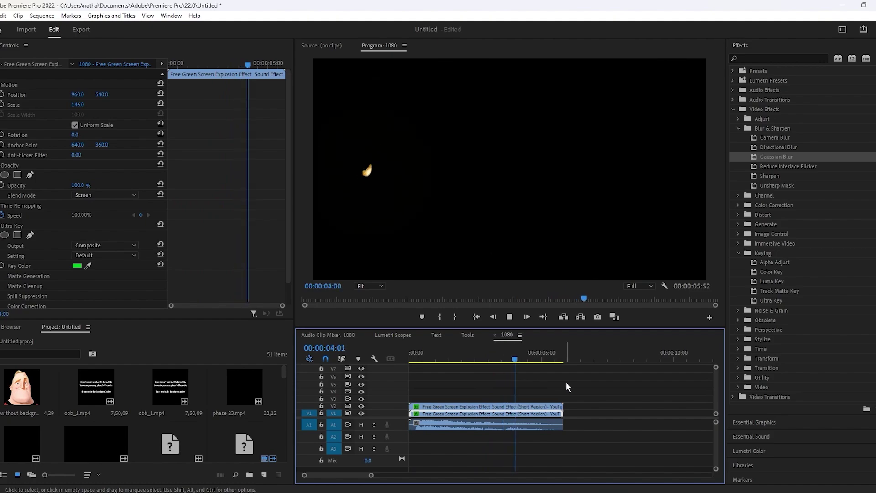
Nest both explosion clips into a single nested sequence with the default name.
right_click(542, 409)
left_click(562, 266)
key("Return")
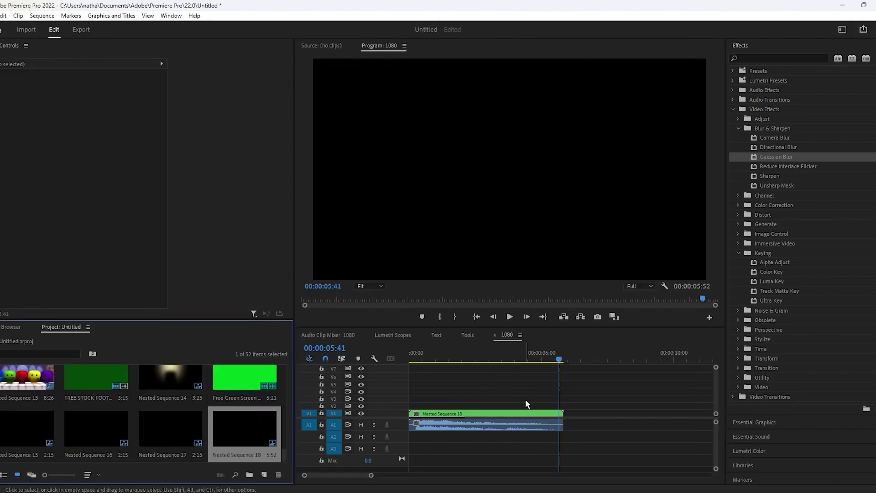
Set the nested clip's speed to 200% and play it back from the start.
right_click(523, 414)
left_click(573, 302)
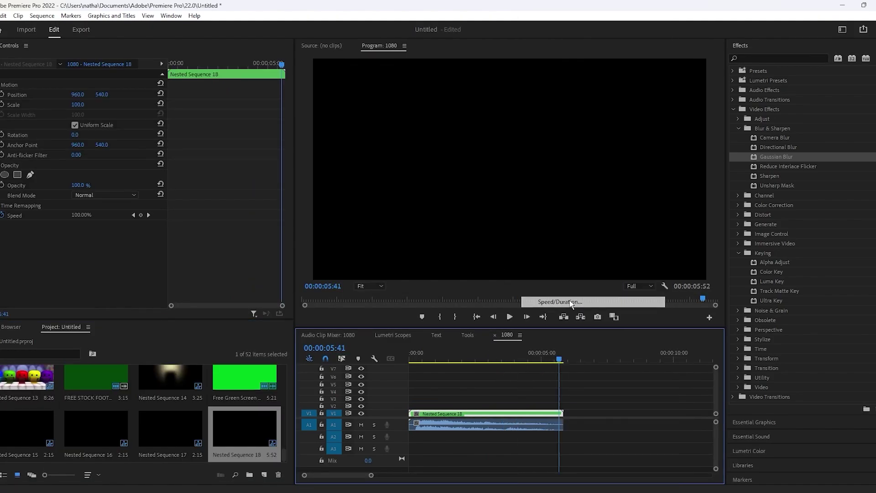
type("200")
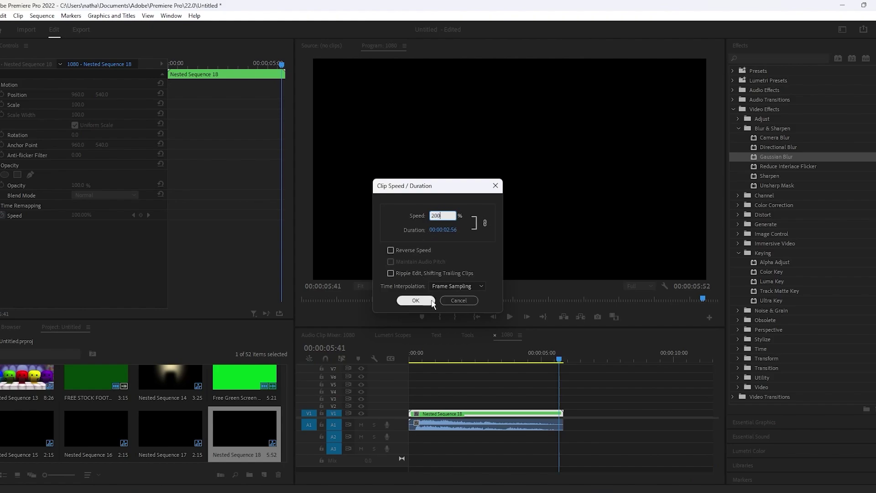
left_click(416, 301)
left_click(417, 361)
key("space")
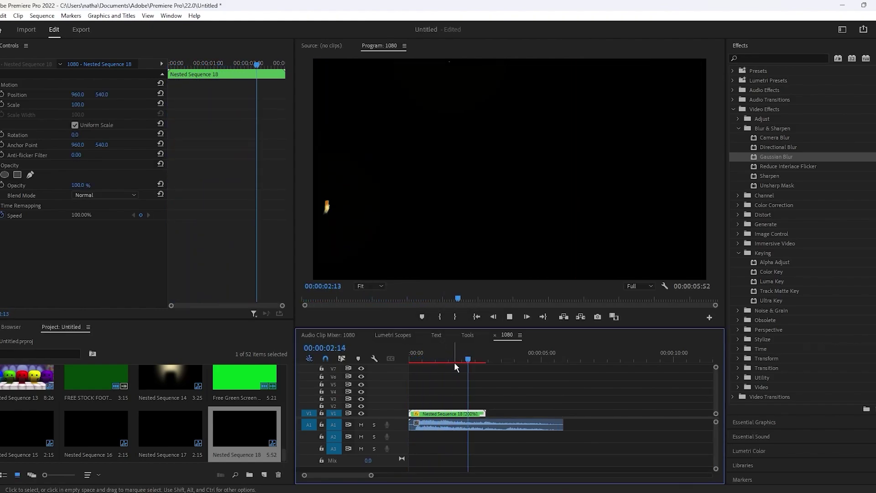
key("space")
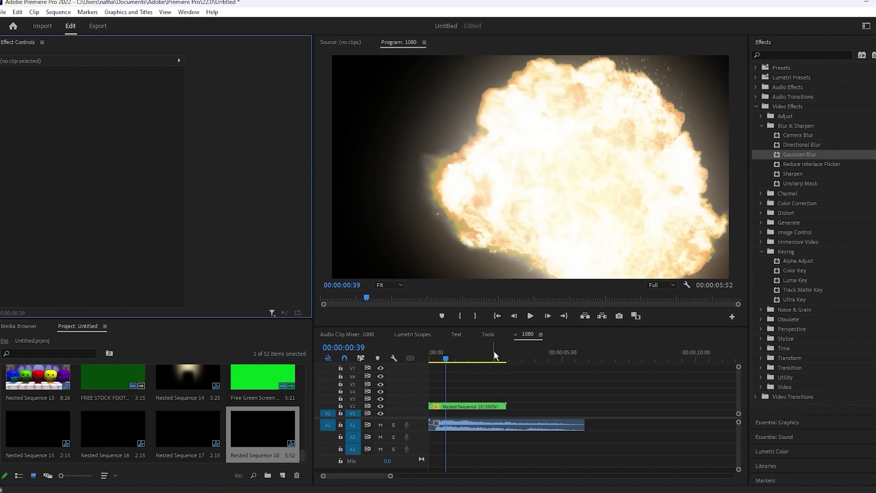
Paste a copy of the nested explosion clip onto V2 and switch to the Color workspace.
left_click(492, 408)
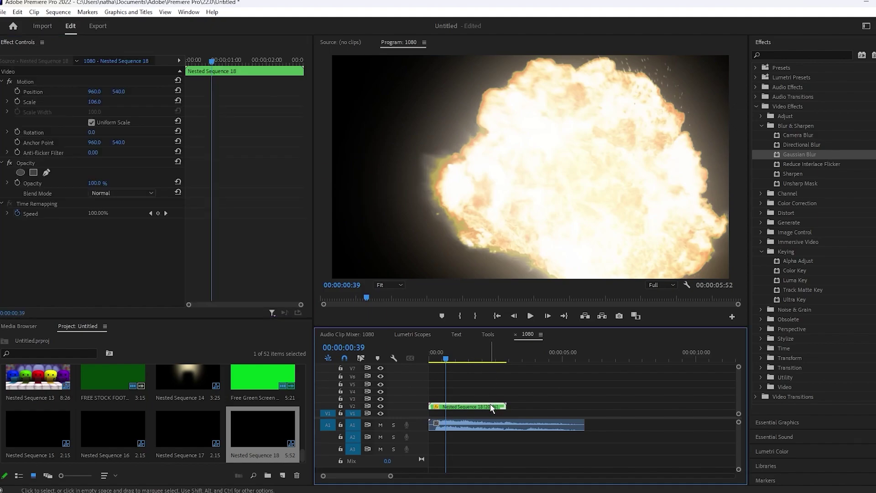
left_click(519, 359)
key("ctrl+v")
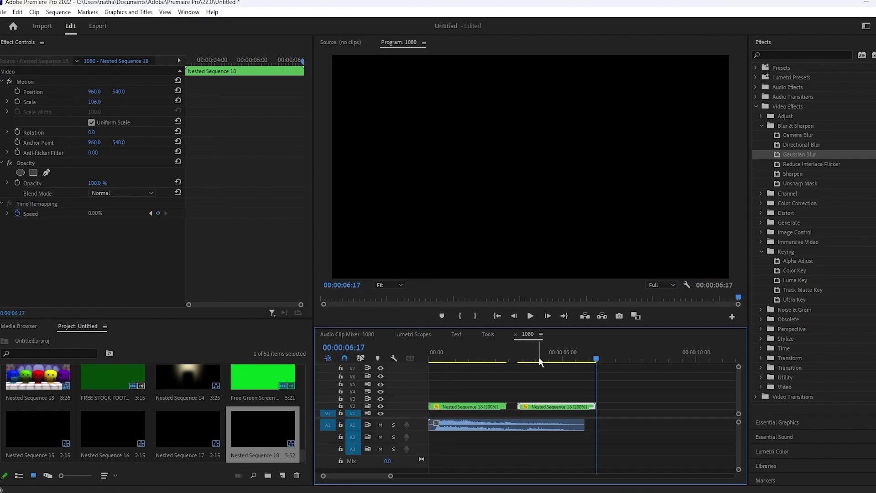
left_click(559, 358)
left_click(867, 26)
left_click(785, 117)
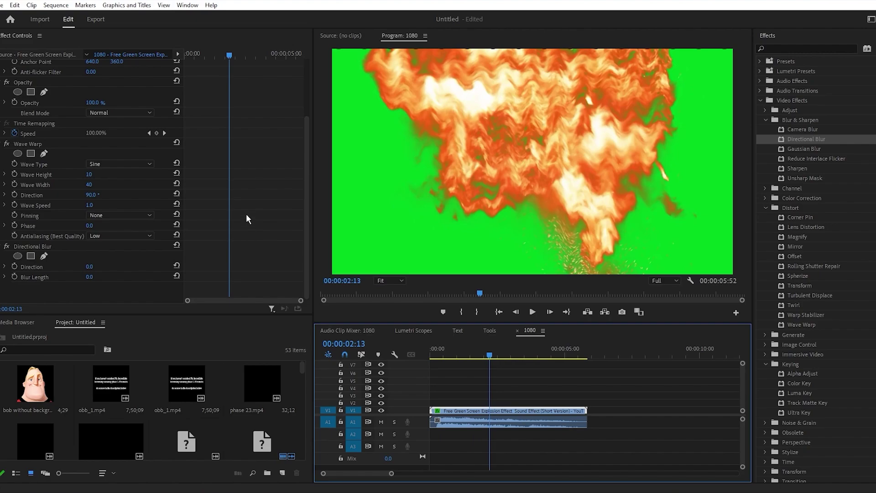
Play the wave-warped explosion from the clip start, then jump back to the beginning.
left_click(187, 59)
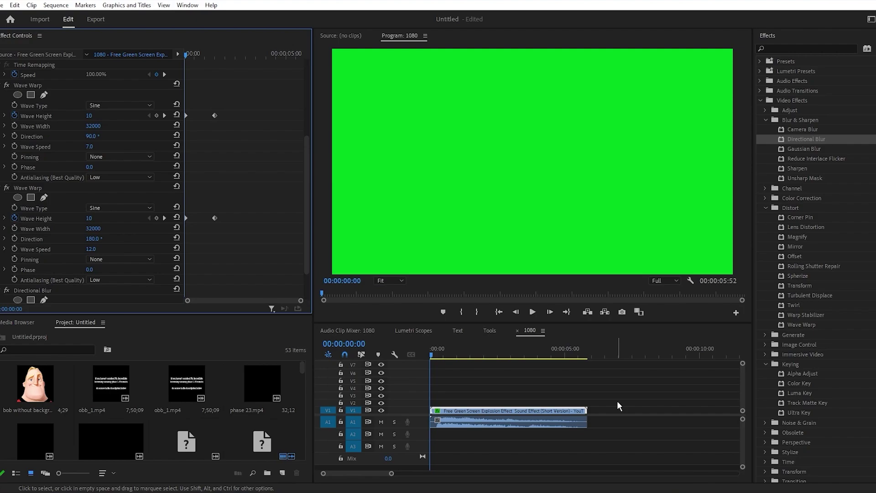
key("space")
key("space")
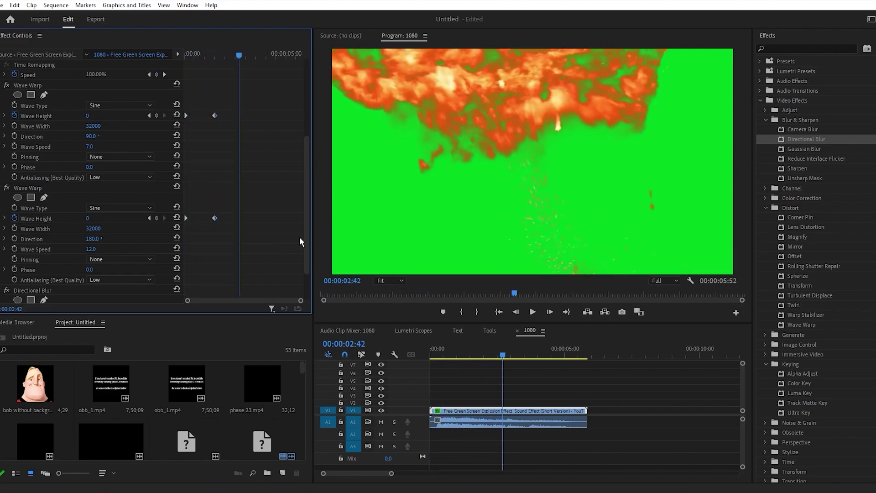
scroll(307, 236, "down", 2)
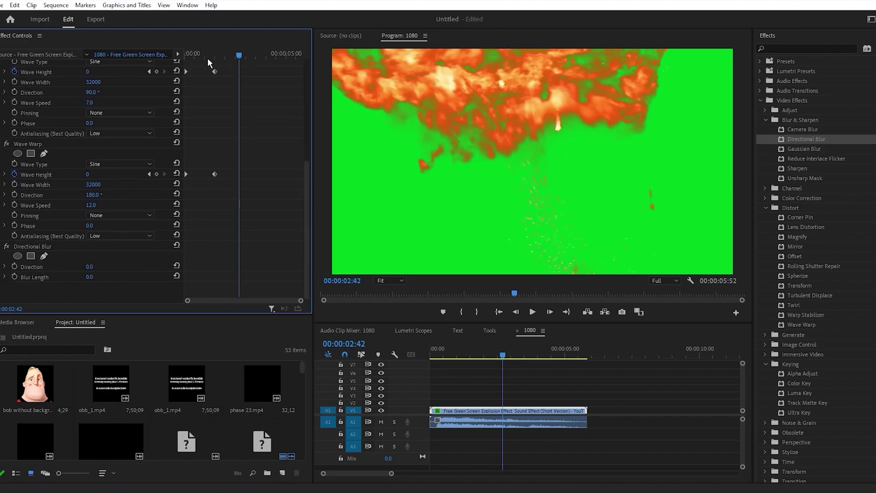
key("Home")
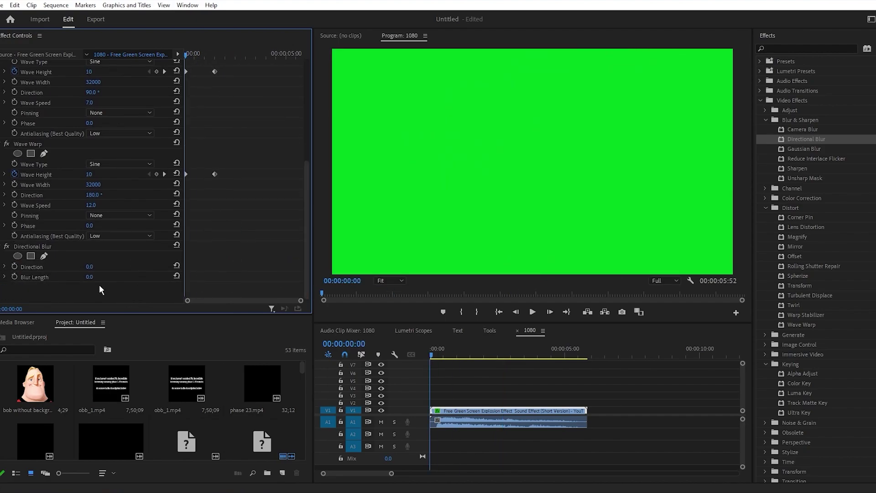
Keyframe Directional Blur Length at 80 with Direction swung to about -32°.
left_click_drag(93, 277, 137, 277)
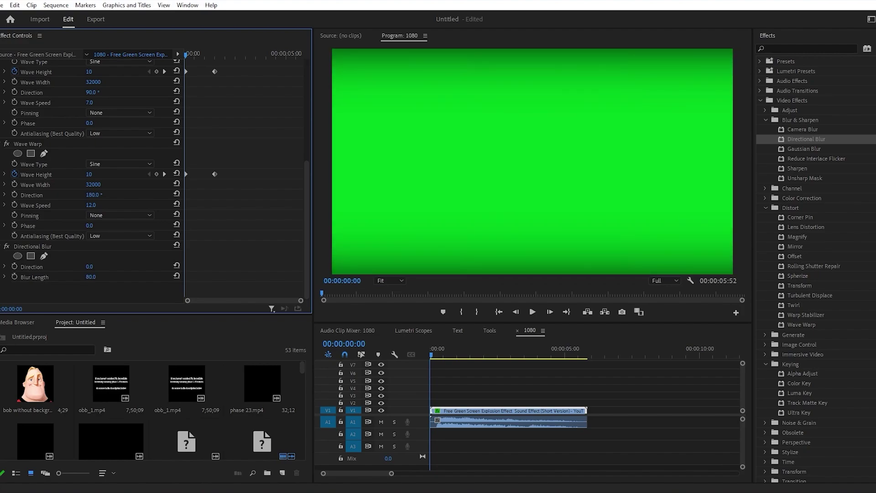
mouse_move(187, 62)
left_mouse_down()
mouse_move(202, 63)
mouse_move(187, 55)
left_mouse_up()
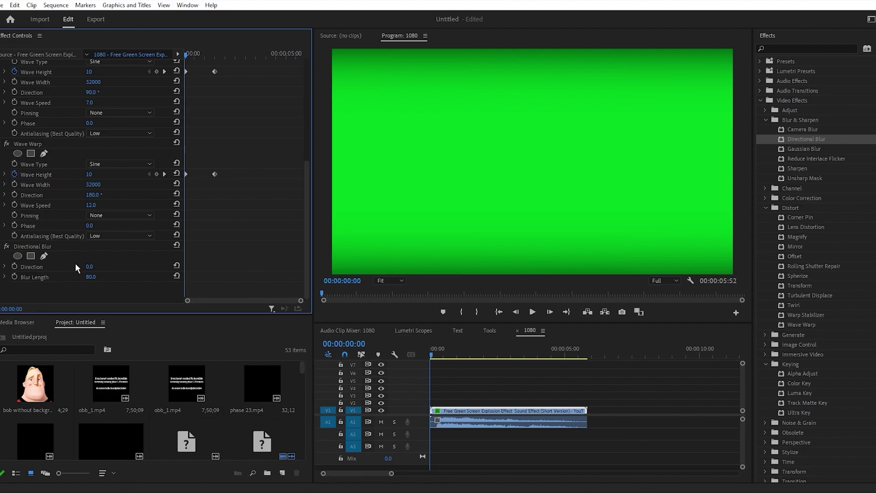
left_click(16, 277)
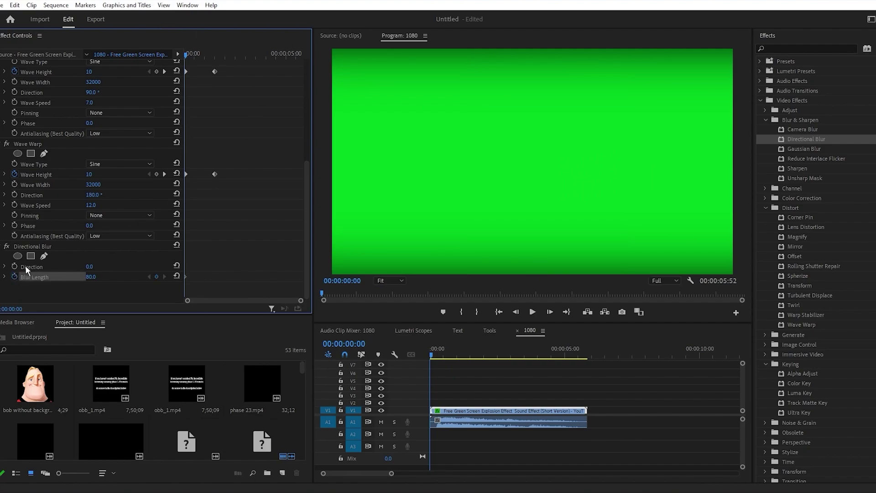
left_click_drag(90, 267, 103, 267)
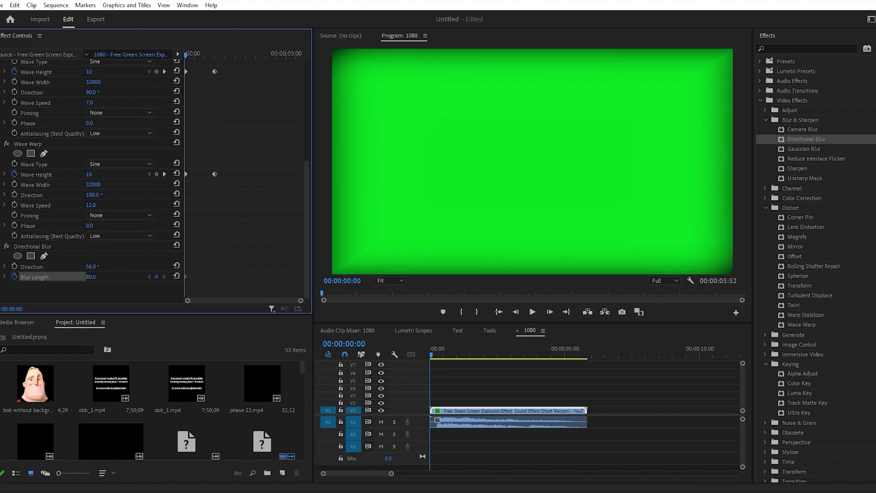
left_click_drag(93, 267, 78, 267)
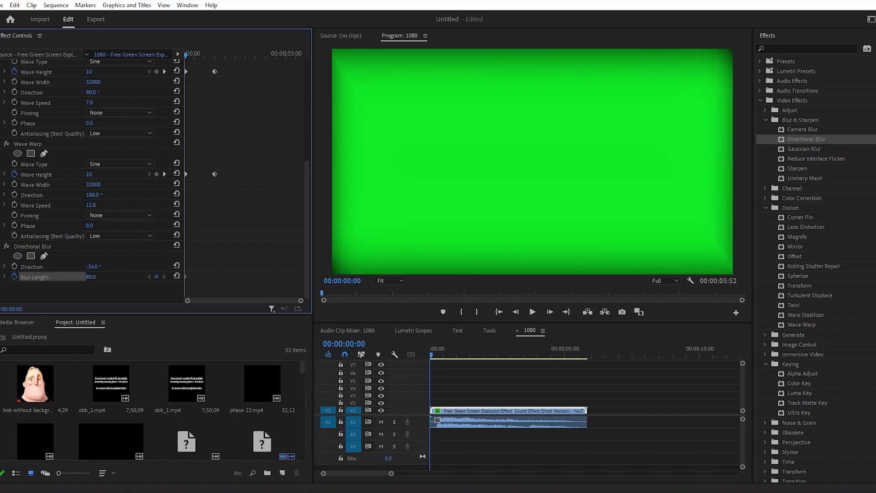
left_click(214, 55)
At 01:33 set Blur Length to 0 and Direction to -328°, then scrub to check.
left_click_drag(214, 55, 216, 55)
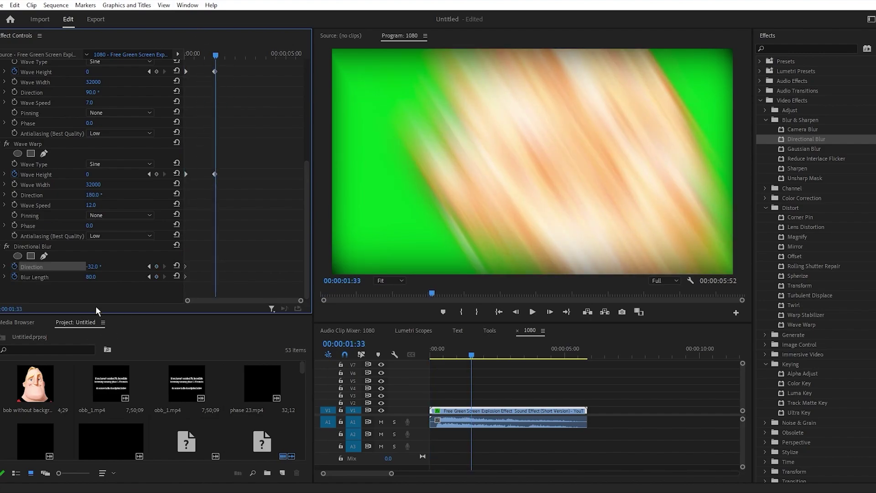
left_click(177, 275)
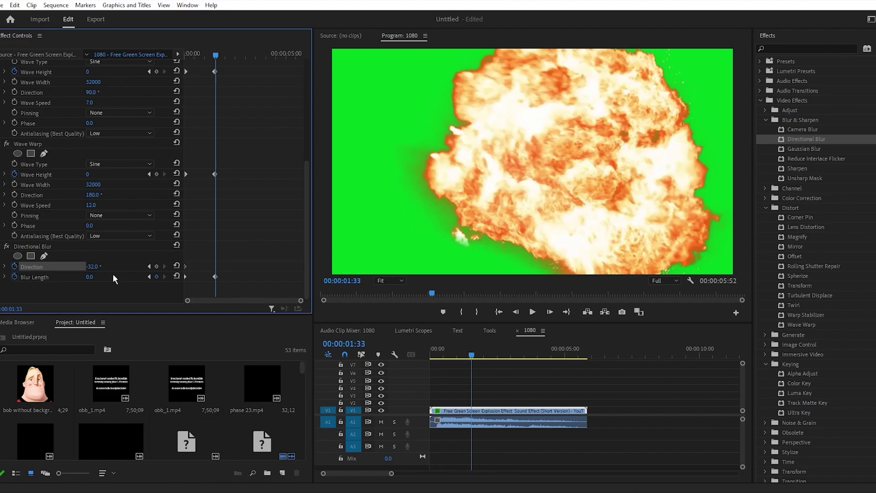
left_click(94, 267)
type("8")
key("Return")
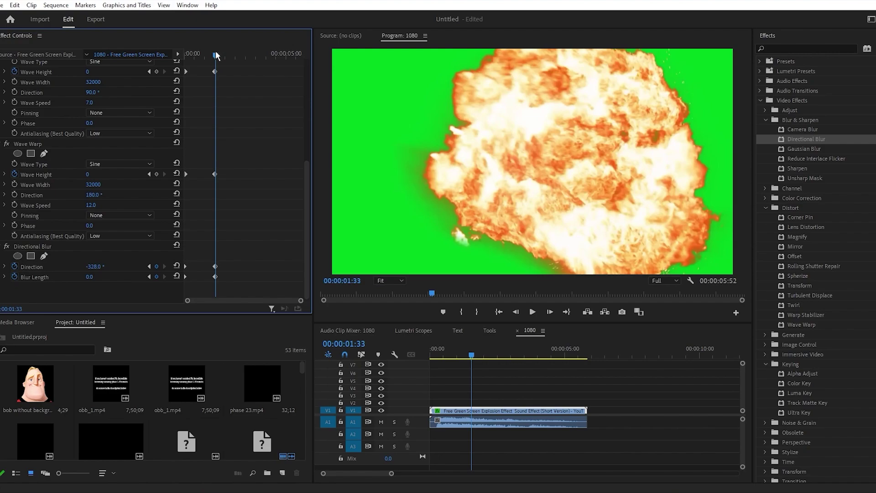
left_click_drag(214, 53, 281, 61)
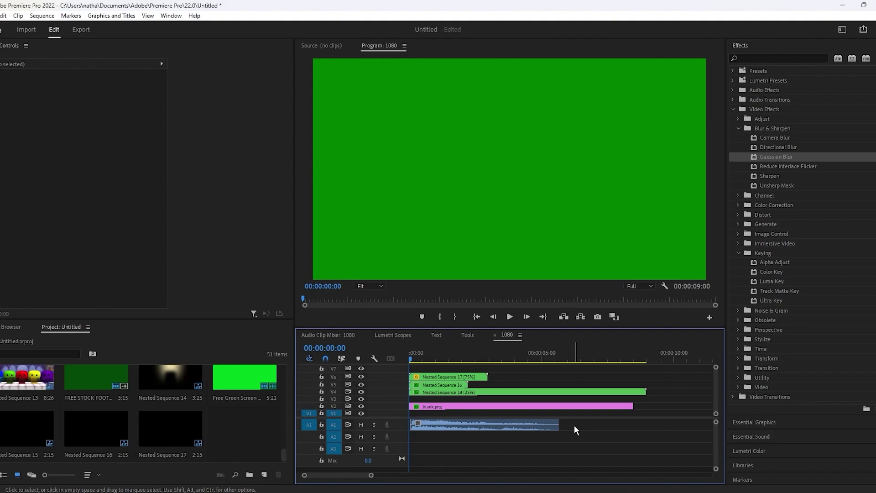
Play and then stop a preview of the layered explosion composite.
key("space")
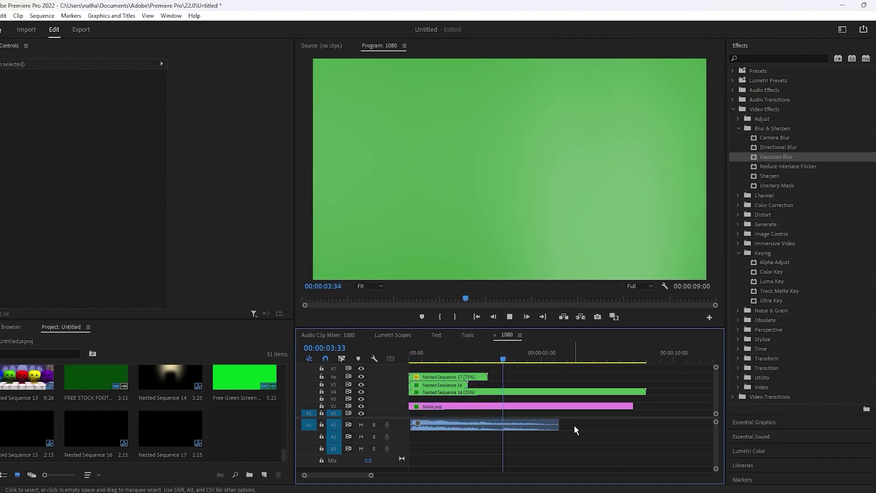
key("space")
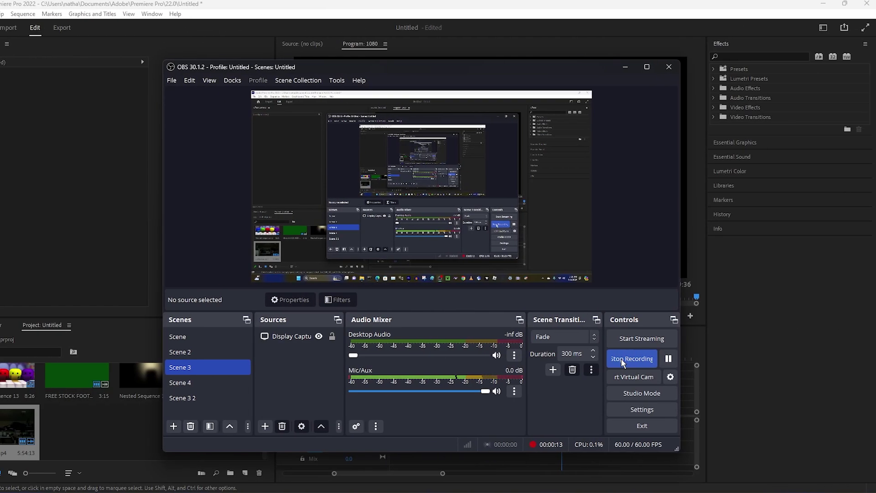
End the OBS Studio recording from the Controls dock.
left_click(640, 359)
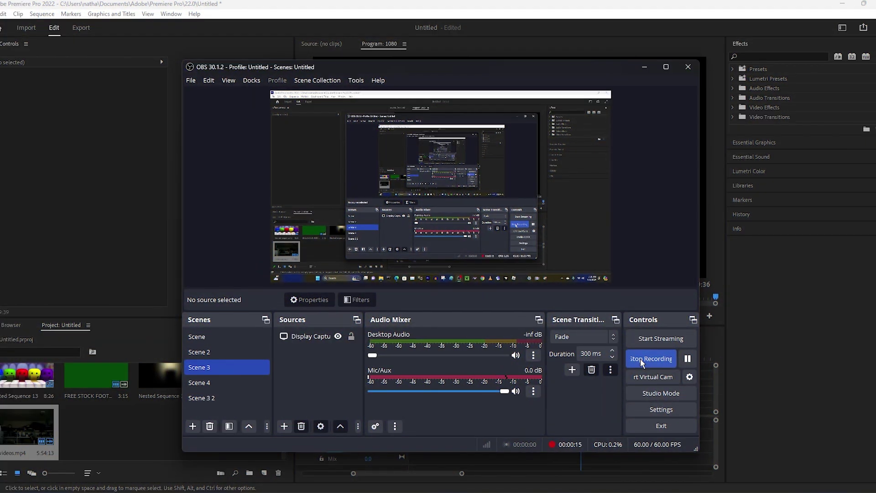